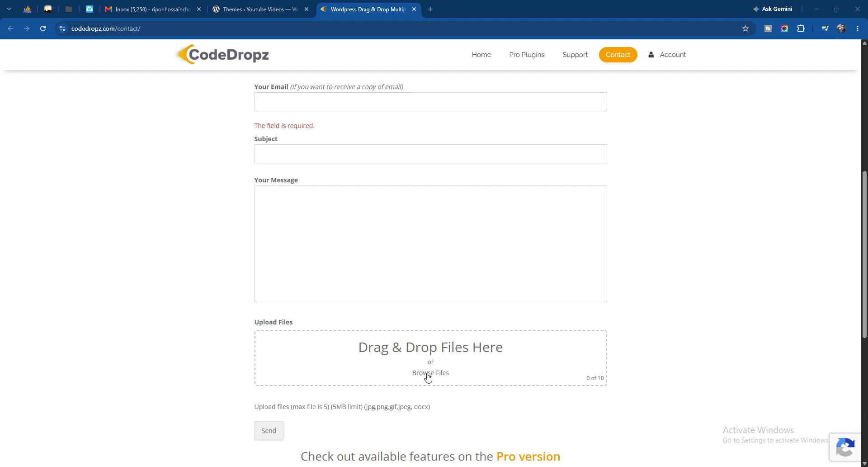
# - Upload LayerSlider.zip to the file upload area of the CodeDropz demo contact form
pyautogui.click(426, 373)
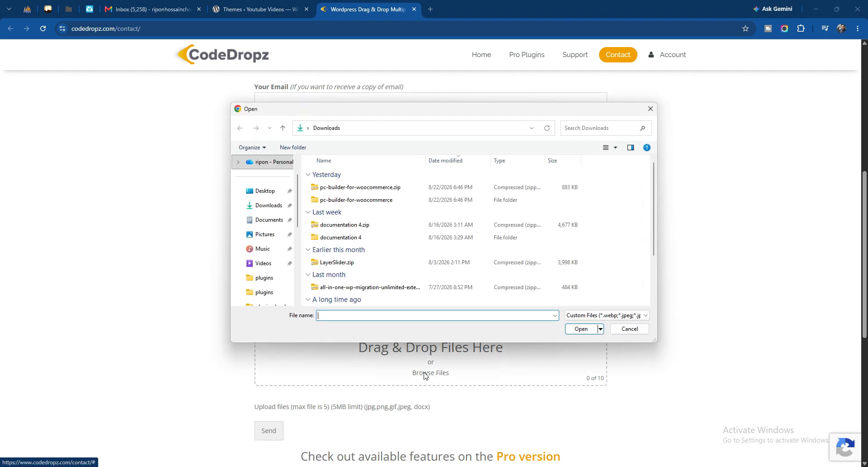
pyautogui.click(382, 267)
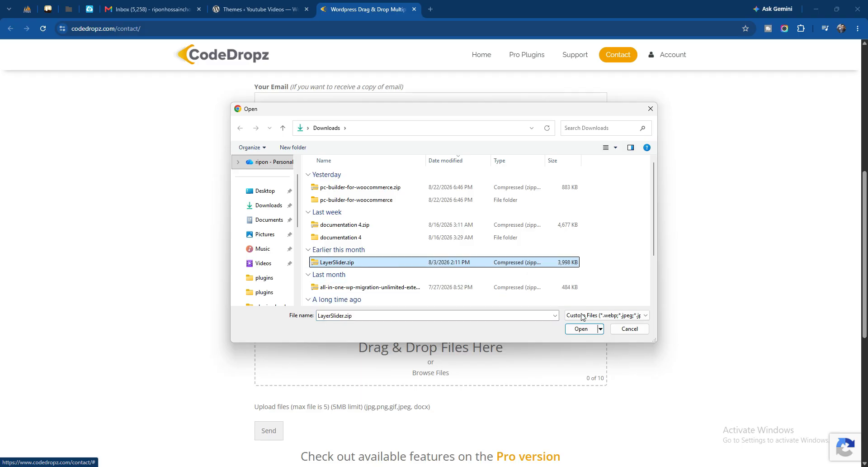
pyautogui.click(581, 329)
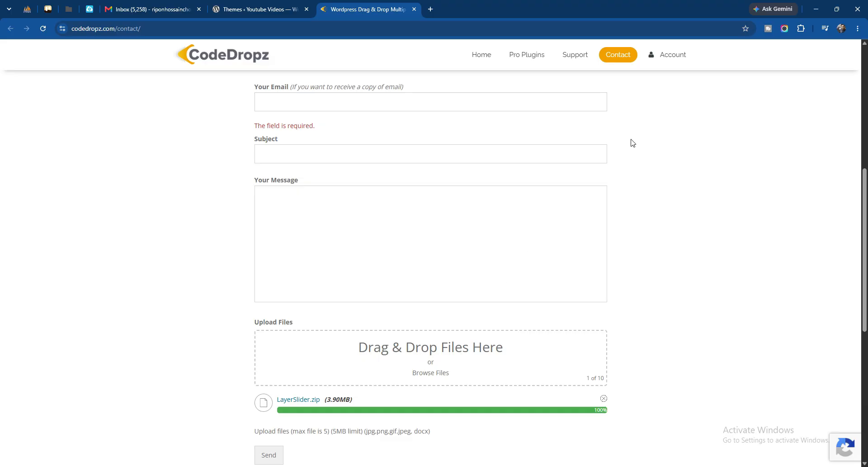
# - In the WordPress admin site, find, install and activate the plugin Drag and Drop Multiple File Upload for Contact Form 7
pyautogui.click(268, 12)
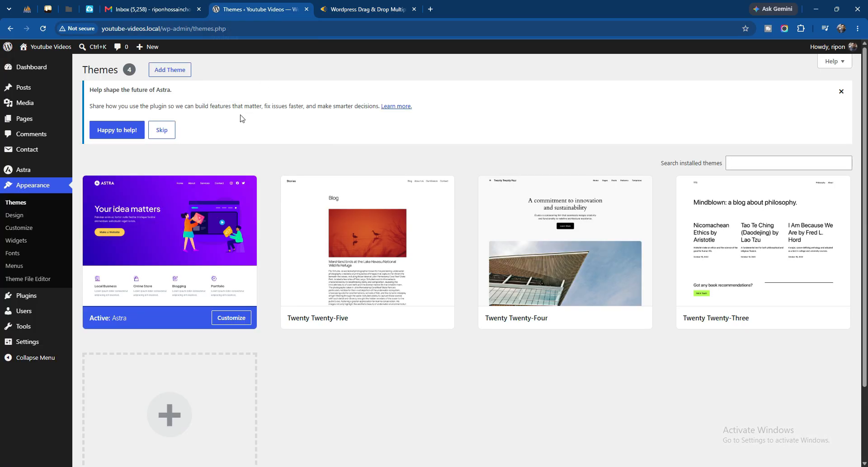
pyautogui.moveTo(39, 298)
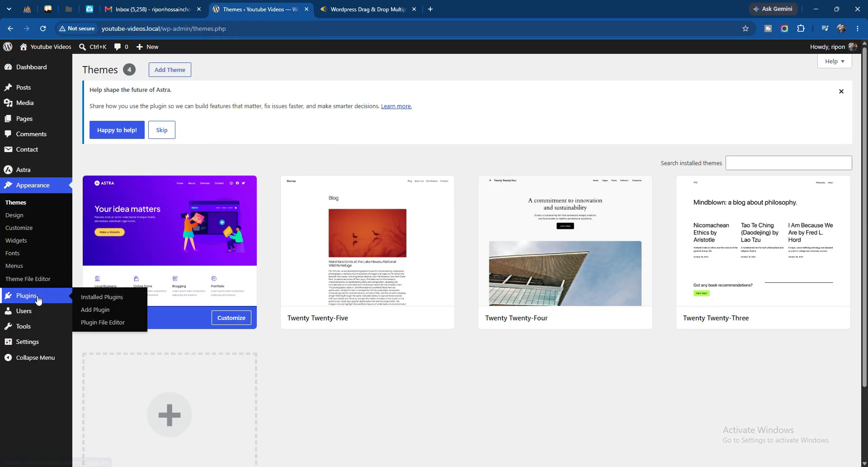
pyautogui.click(100, 312)
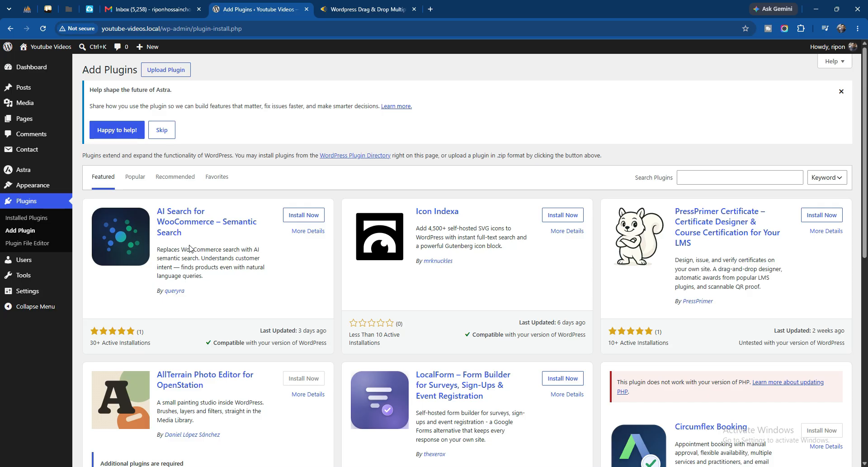
pyautogui.click(695, 180)
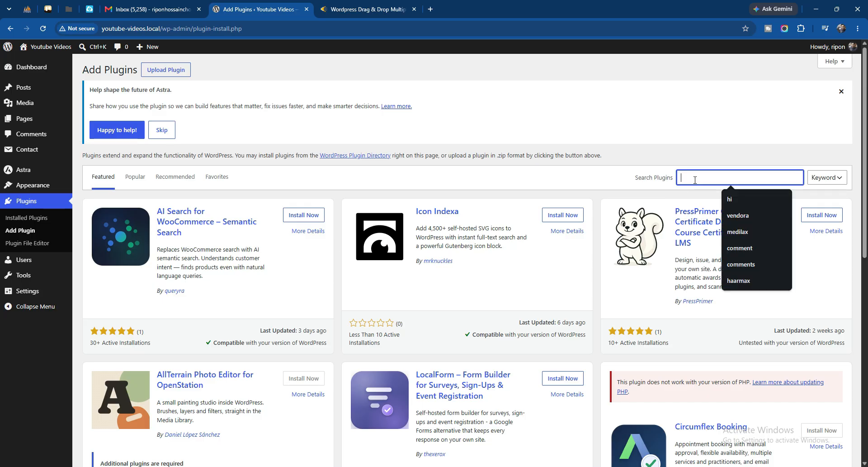
pyautogui.write('Drag & Drop Multiple File Upload')
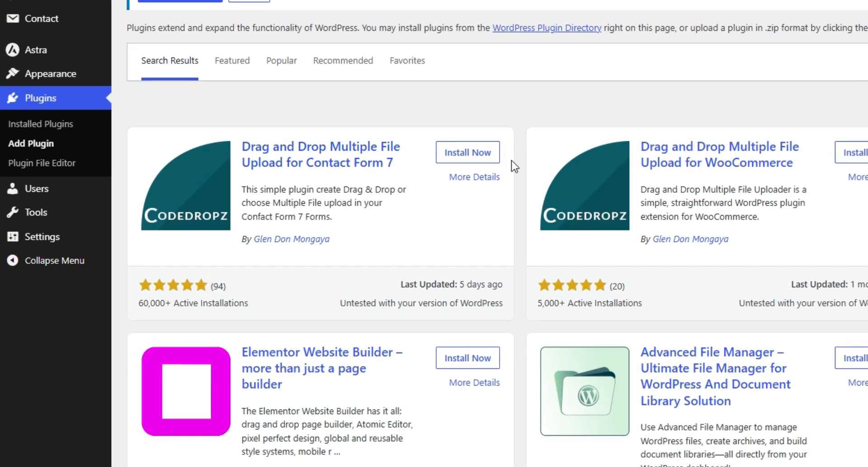
pyautogui.click(476, 157)
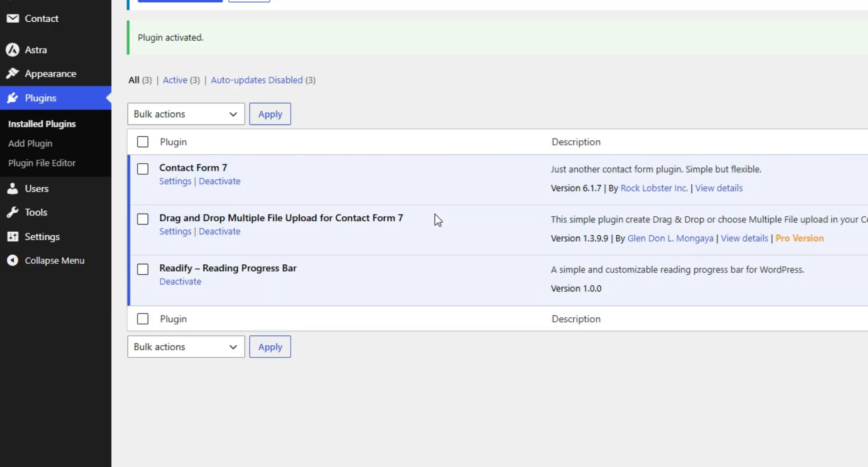
# - Open the Drag and Drop Multiple File Upload plugin's settings and compare the heading tag and uploader text options with the demo contact form
pyautogui.click(174, 232)
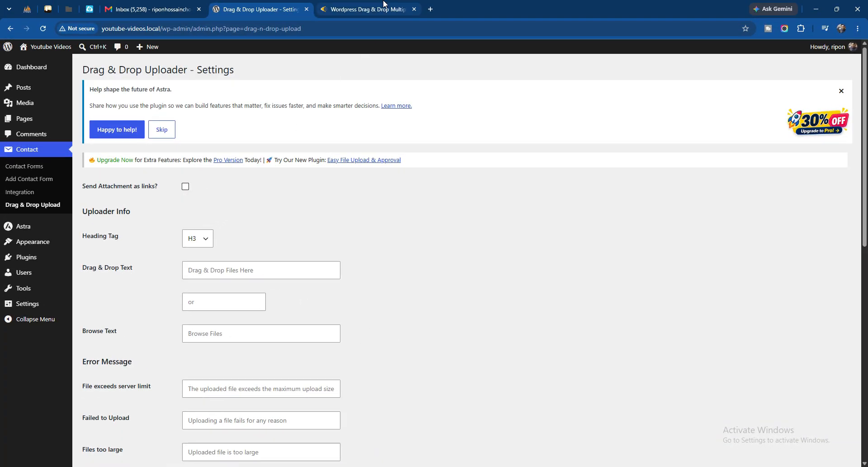
pyautogui.click(384, 4)
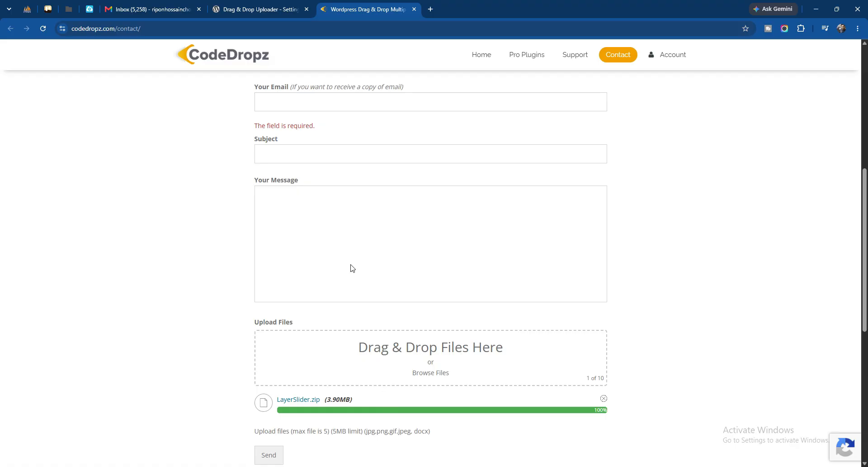
pyautogui.click(261, 9)
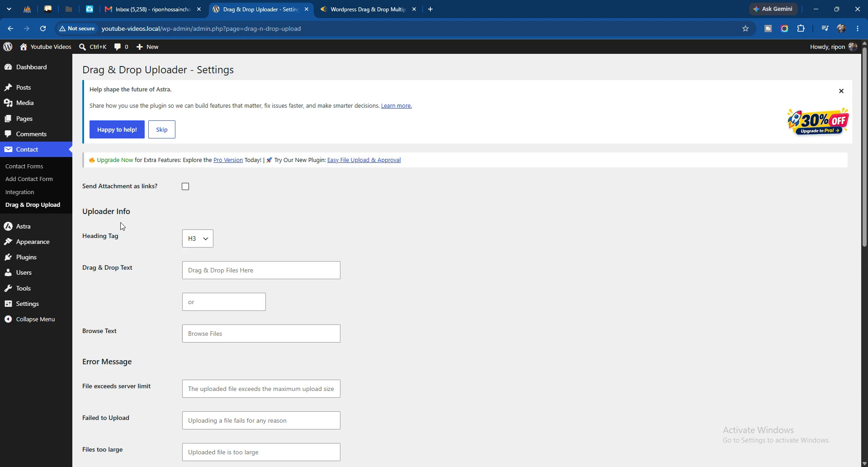
pyautogui.click(200, 242)
pyautogui.click(202, 242)
pyautogui.click(361, 6)
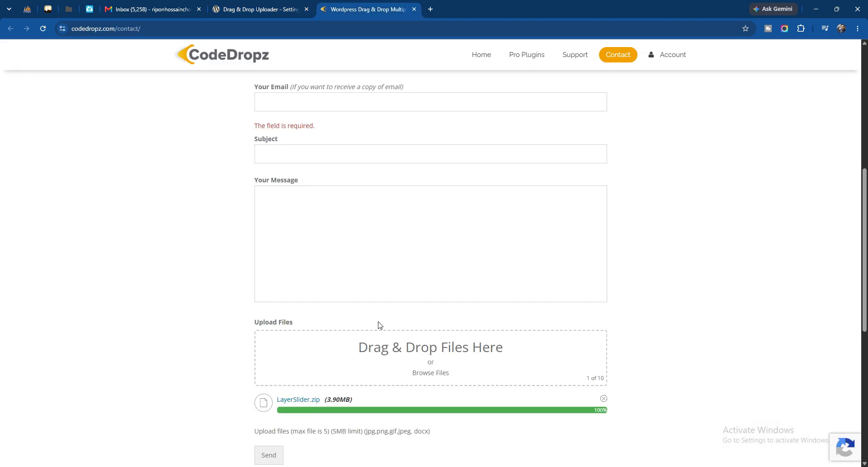
pyautogui.click(274, 14)
pyautogui.click(190, 239)
pyautogui.click(199, 242)
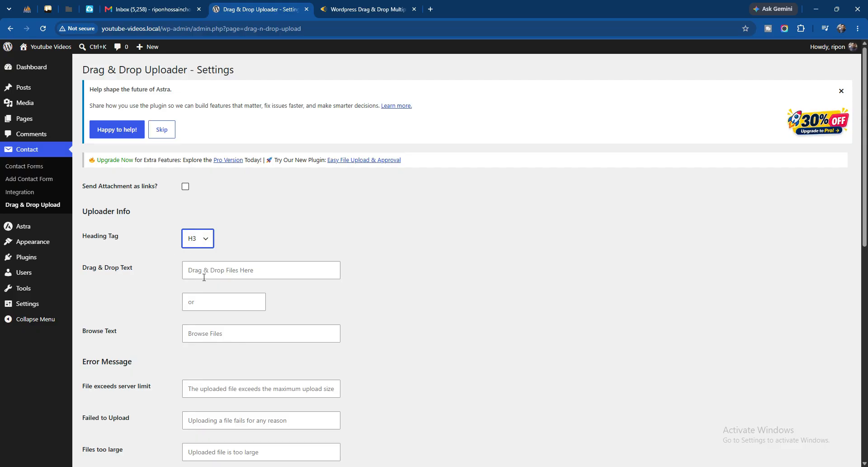
pyautogui.click(357, 10)
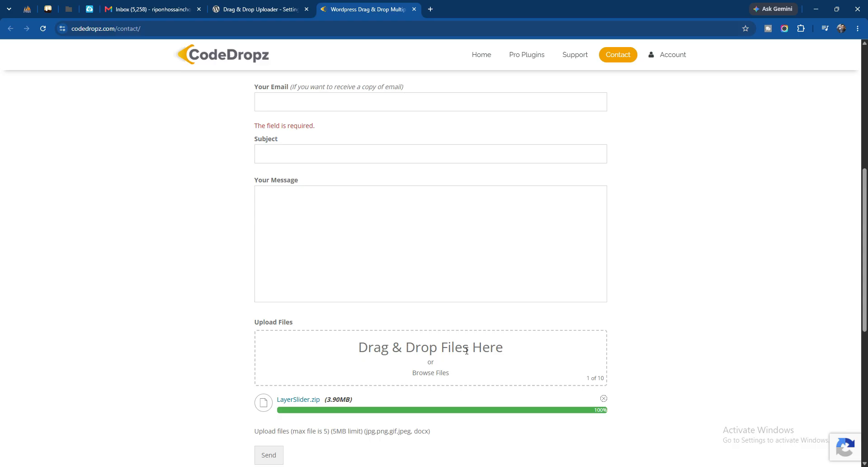
pyautogui.click(265, 9)
# - Review the uploader's text, error message, auto-delete, filename, spam and network cap settings
pyautogui.click(283, 270)
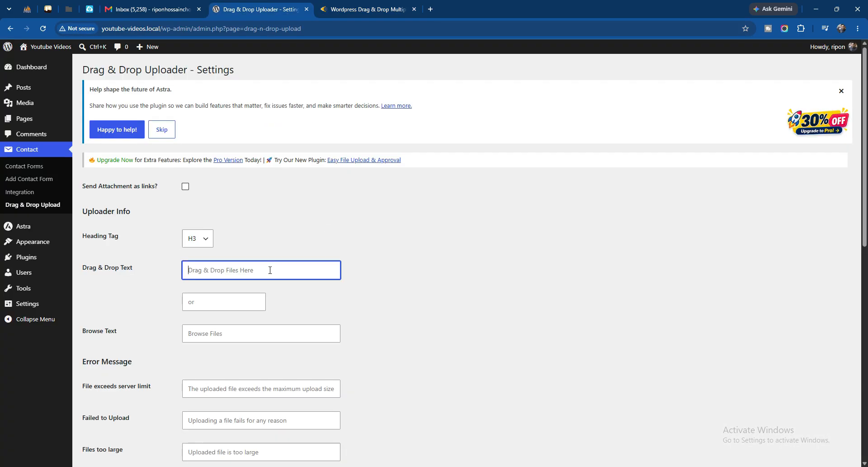
pyautogui.scroll(-1, 171, 297)
pyautogui.scroll(-2, 171, 297)
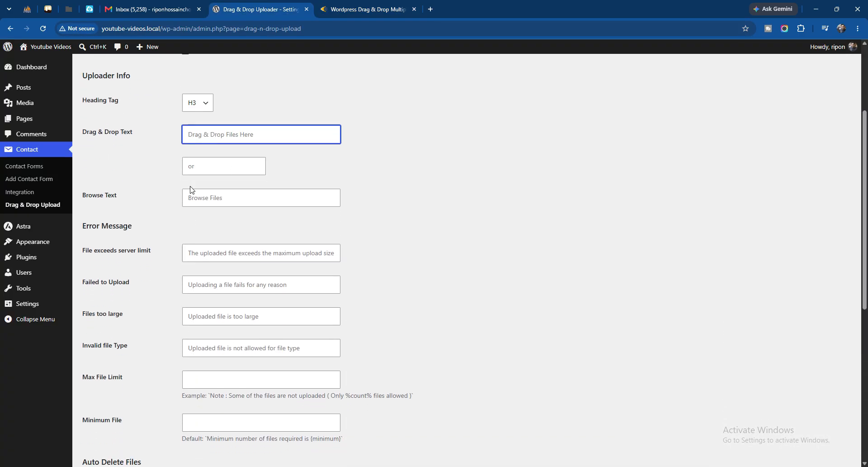
pyautogui.scroll(-6, 180, 167)
pyautogui.scroll(-1, 178, 167)
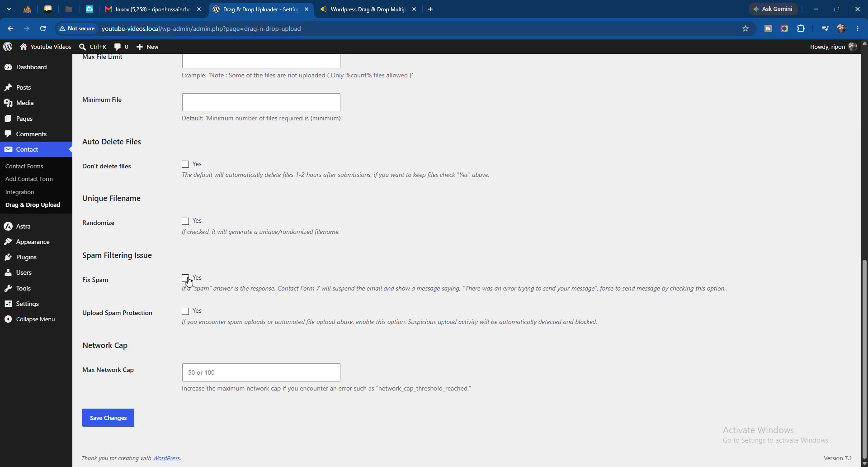
# - Open Contact form 1 for editing in a new browser tab and start the form-tag generator for multiple file upload
pyautogui.click(37, 166)
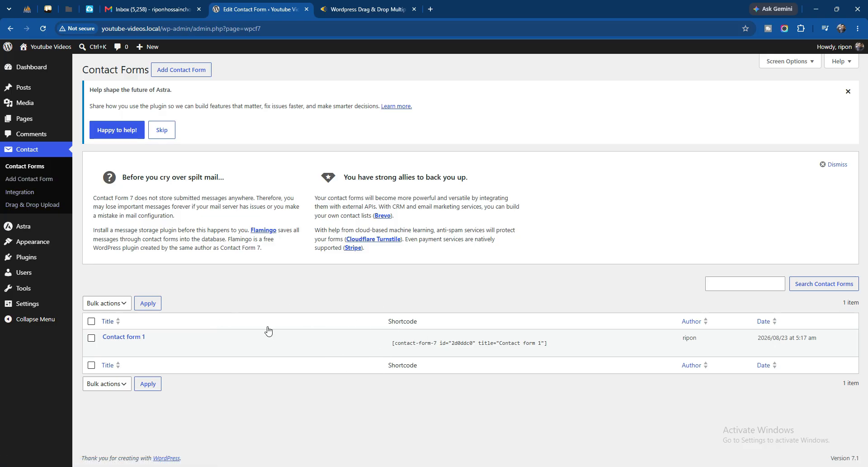
pyautogui.rightClick(109, 351)
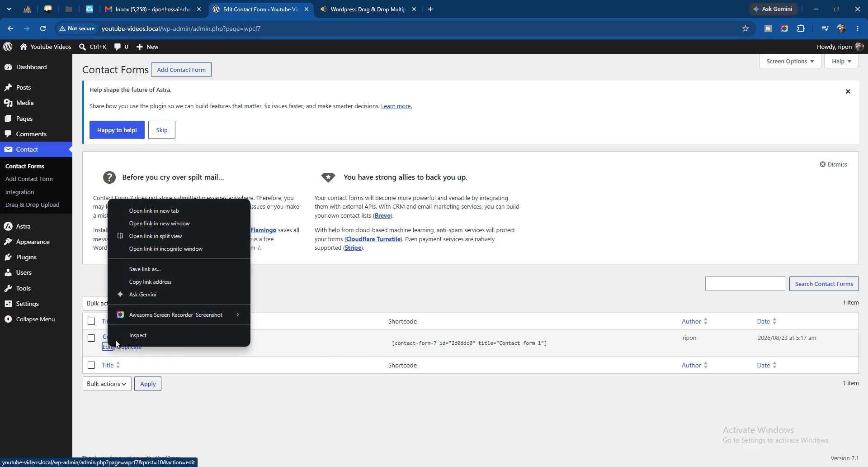
pyautogui.click(162, 212)
pyautogui.click(371, 10)
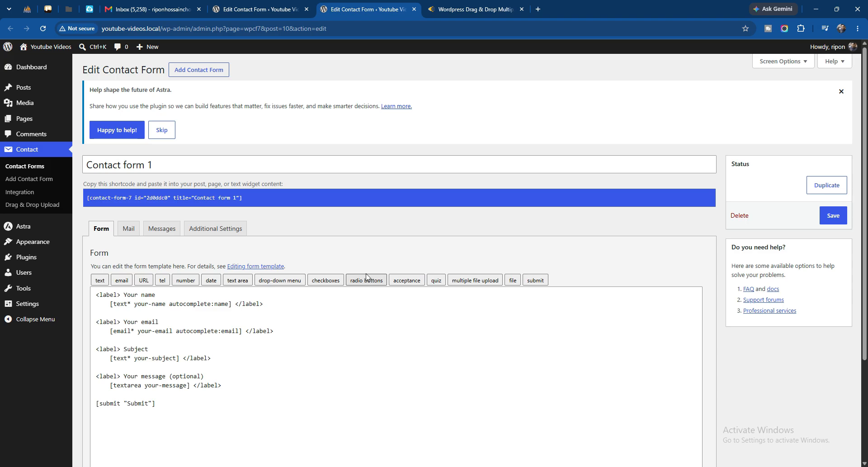
pyautogui.scroll(-2, 334, 243)
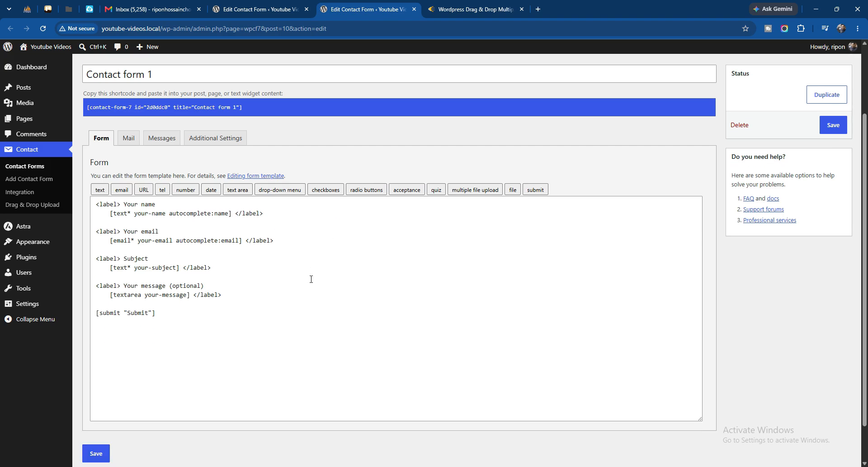
pyautogui.click(472, 196)
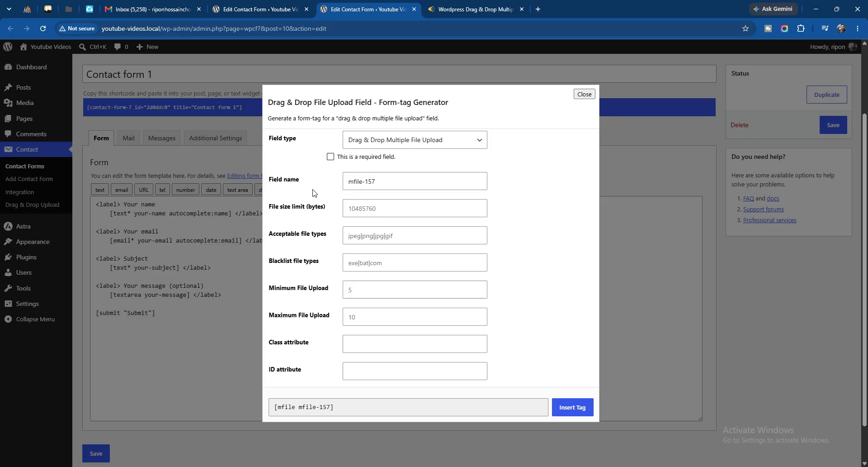
# - Examine the generator's field name, file size limit, acceptable and blacklisted file types, and minimum and maximum file upload options
pyautogui.click(398, 182)
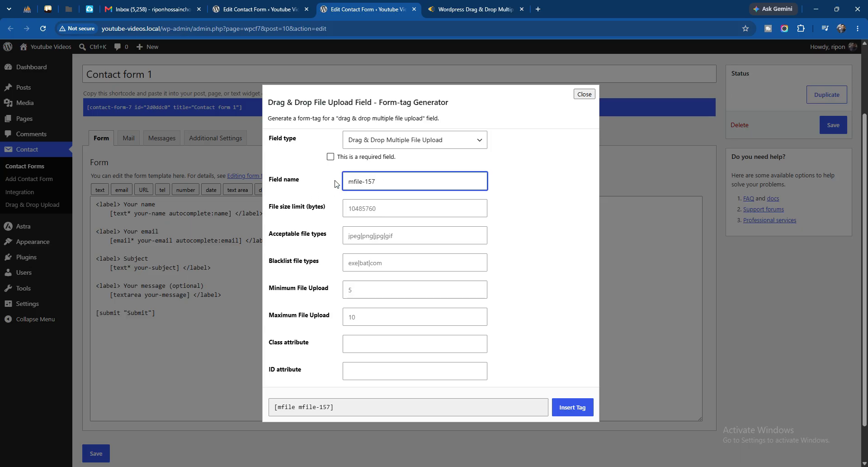
pyautogui.click(387, 209)
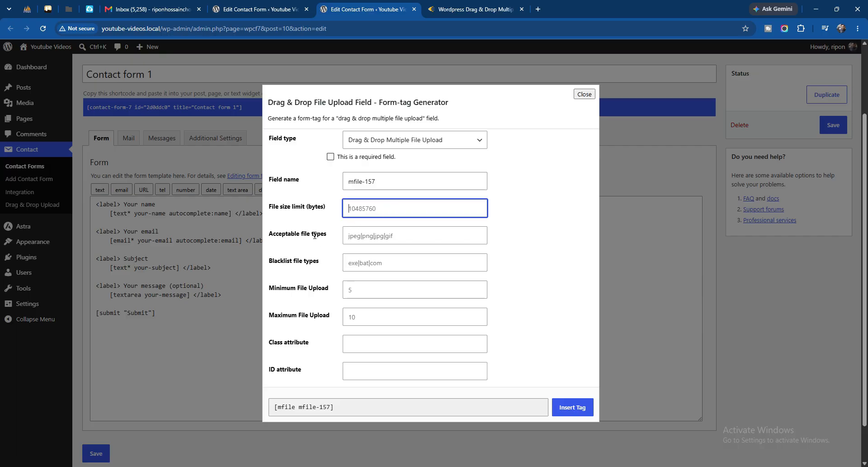
pyautogui.click(402, 236)
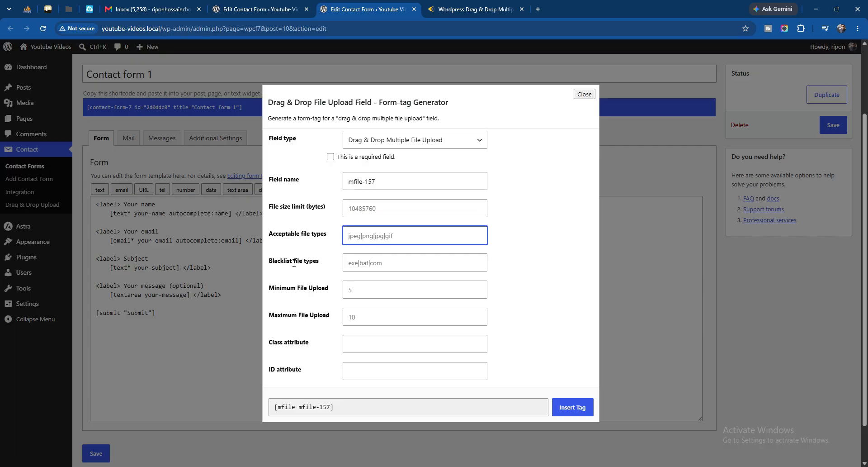
pyautogui.click(385, 264)
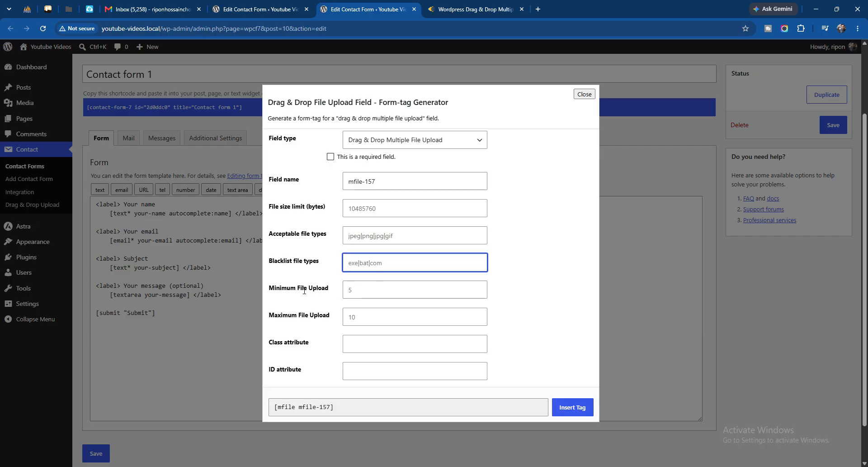
pyautogui.click(369, 290)
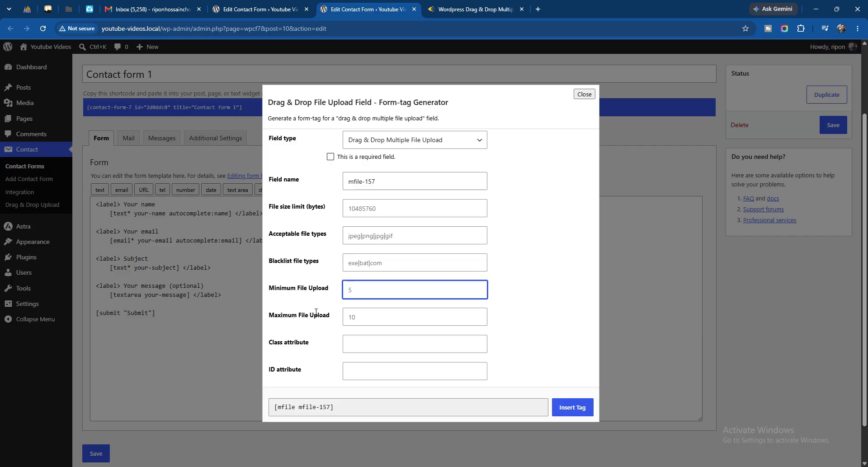
pyautogui.press('Tab')
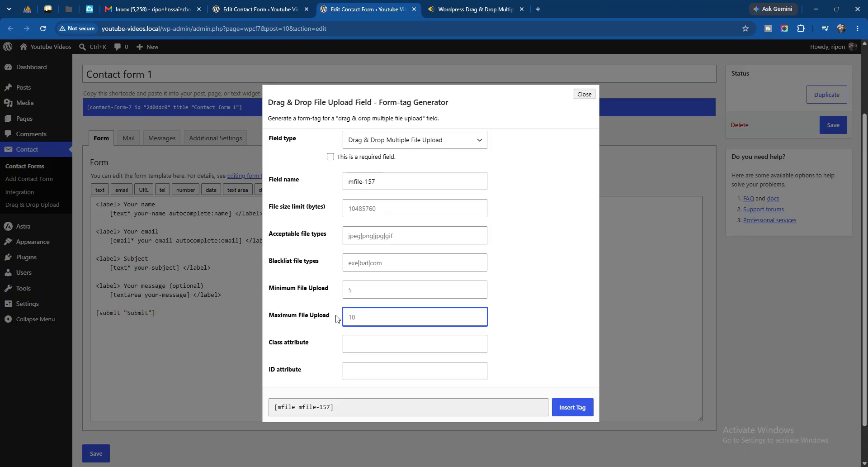
pyautogui.scroll(-1, 331, 329)
pyautogui.scroll(2, 334, 335)
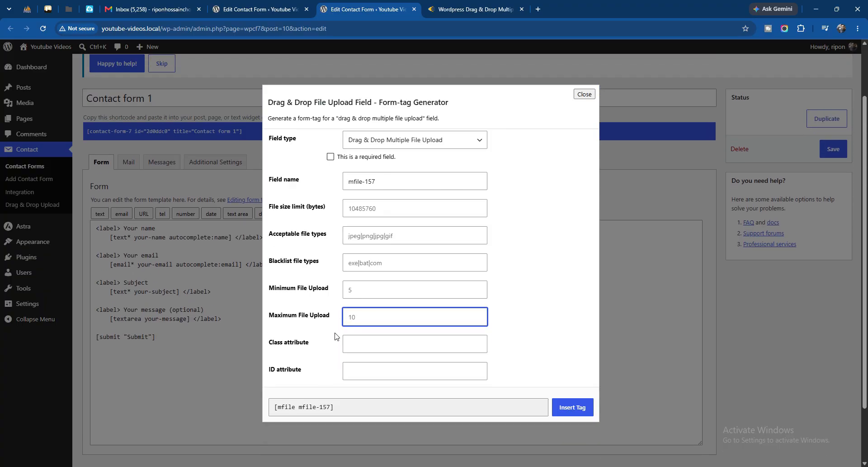
pyautogui.click(510, 309)
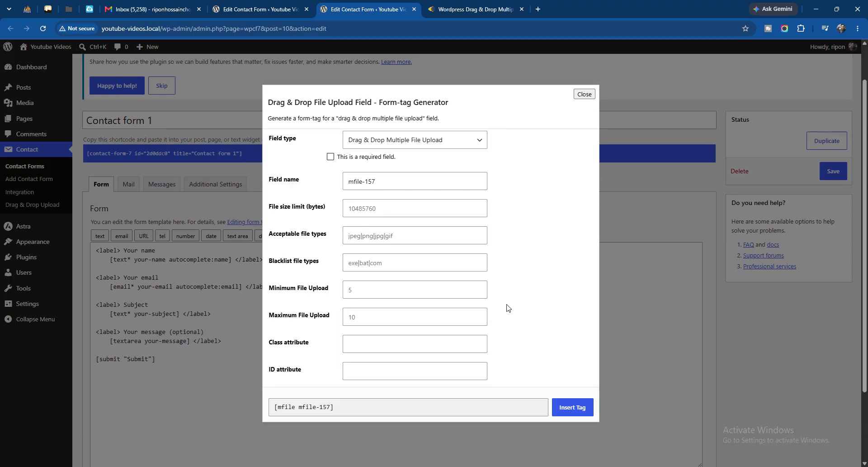
# - Copy the generated [mfile mfile-157] tag into the form template between the message field and the submit tag, and save the form
pyautogui.click(356, 408)
pyautogui.hotkey('ctrl', 'c')
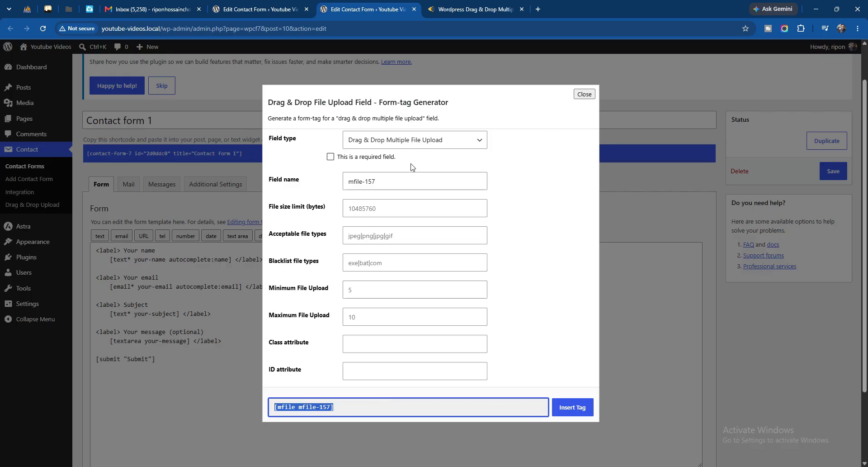
pyautogui.click(592, 95)
pyautogui.click(224, 349)
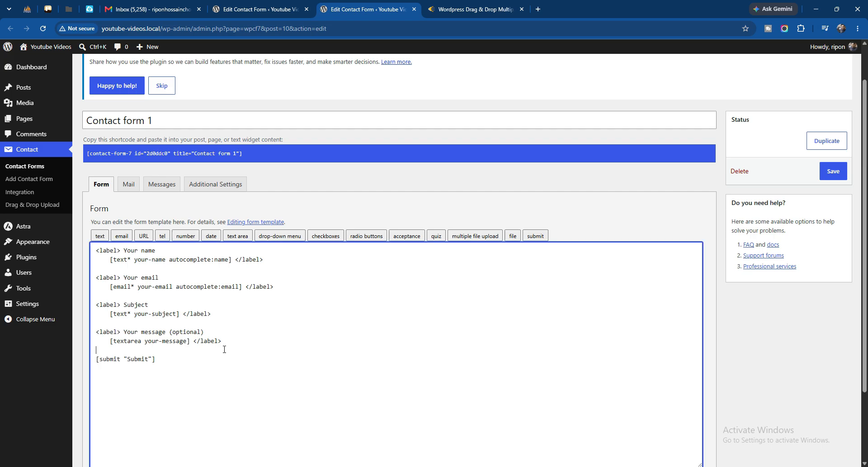
pyautogui.hotkey('ctrl', 'v')
pyautogui.scroll(-2, 225, 350)
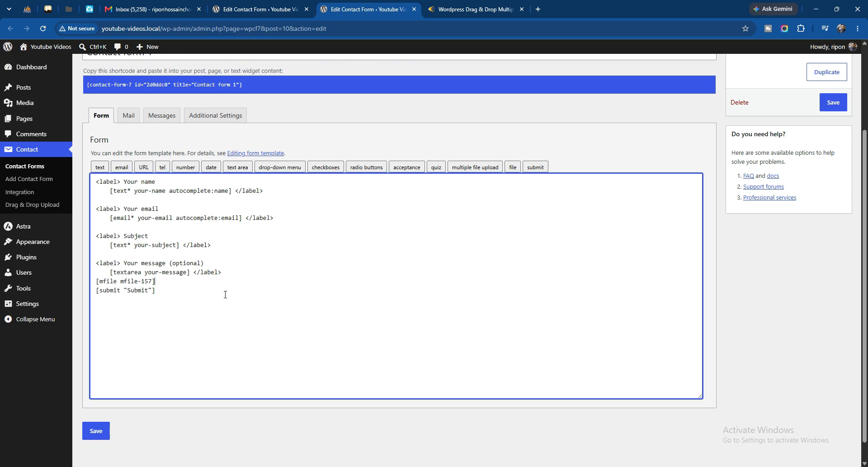
pyautogui.click(96, 409)
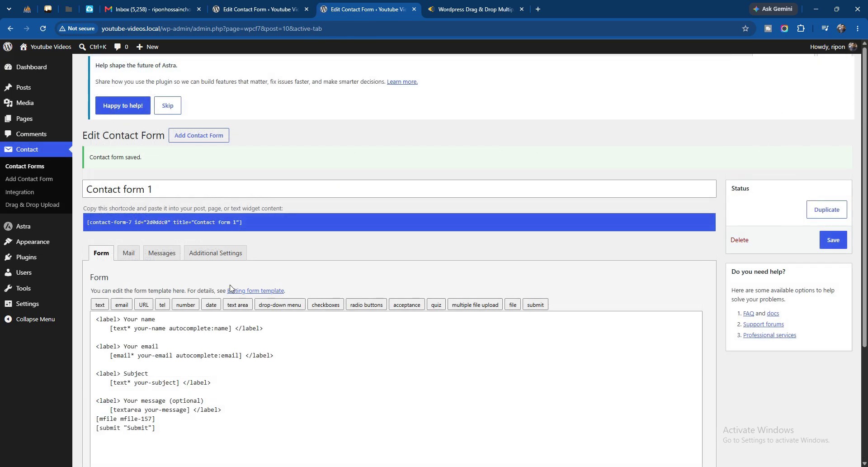
# - Open the list of pages in a new browser tab, and from it open the Contact Us page for editing
pyautogui.scroll(-3, 233, 271)
pyautogui.scroll(1, 233, 270)
pyautogui.scroll(2, 234, 270)
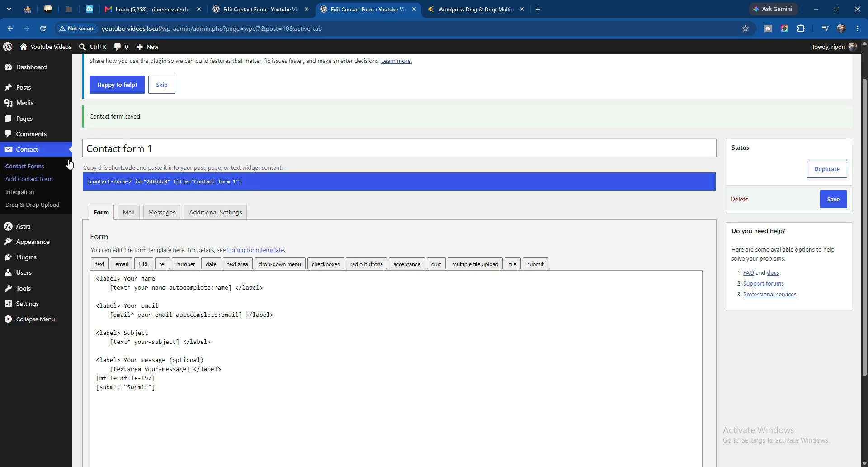
pyautogui.rightClick(42, 122)
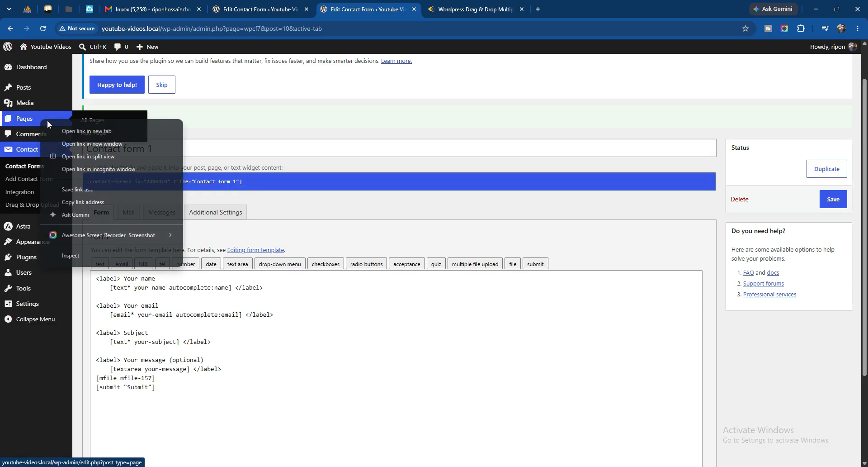
pyautogui.click(64, 129)
pyautogui.hotkey('ctrl', 'Tab')
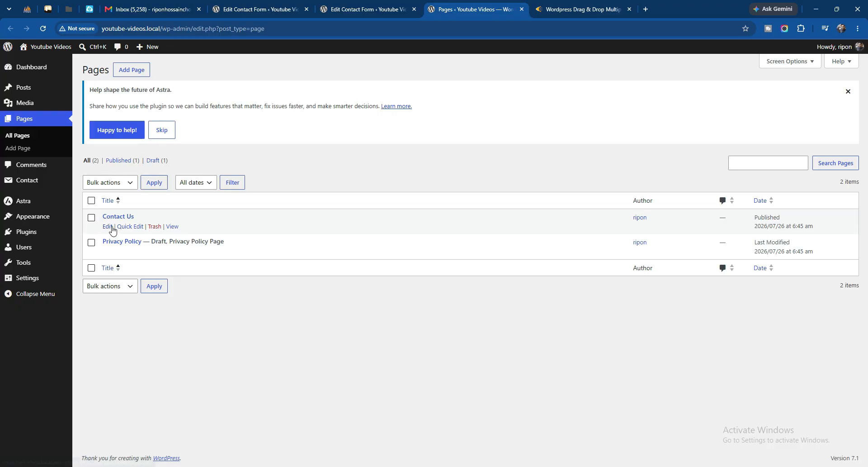
pyautogui.rightClick(106, 225)
pyautogui.click(136, 231)
pyautogui.click(535, 13)
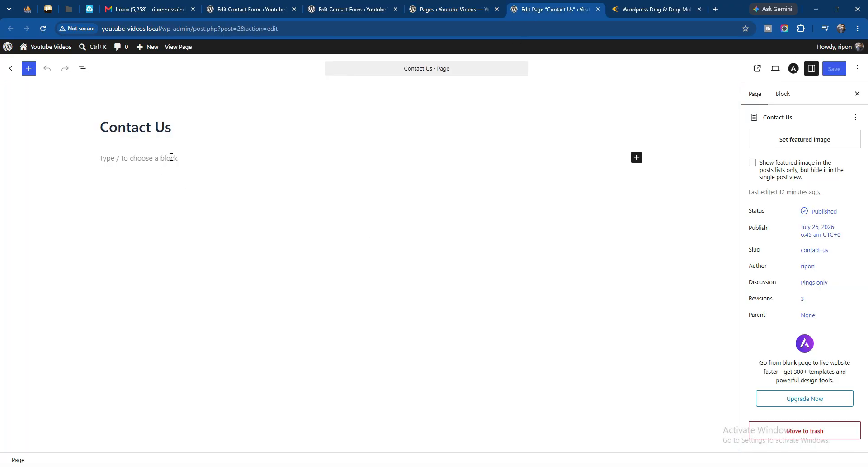
# - Copy Contact form 1's shortcode into a Shortcode block on the Contact Us page, and save the page
pyautogui.click(350, 9)
pyautogui.click(254, 183)
pyautogui.hotkey('ctrl', 'c')
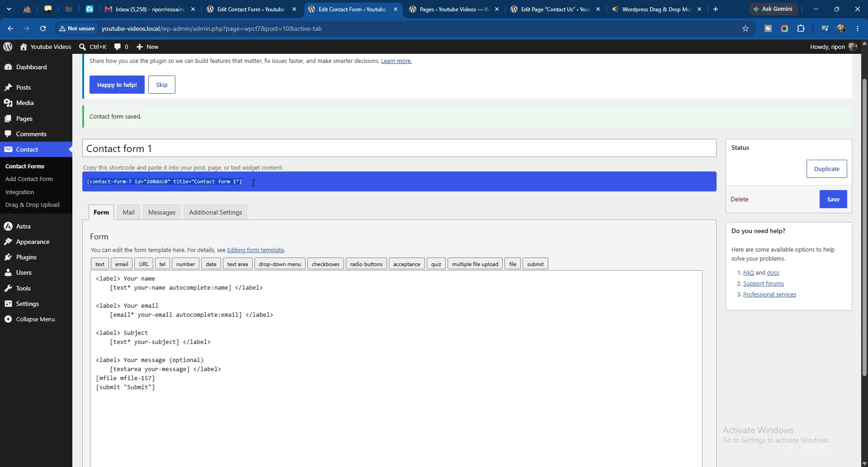
pyautogui.click(574, 12)
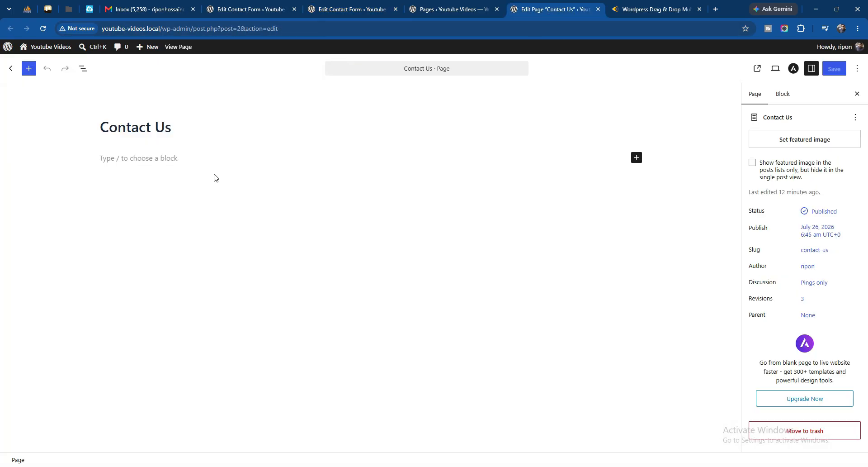
pyautogui.click(163, 158)
pyautogui.write('/short')
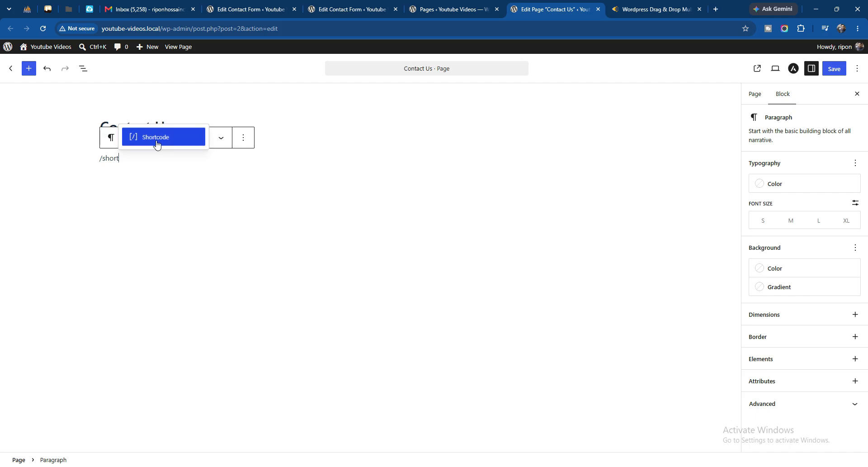
pyautogui.click(156, 141)
pyautogui.hotkey('ctrl', 'v')
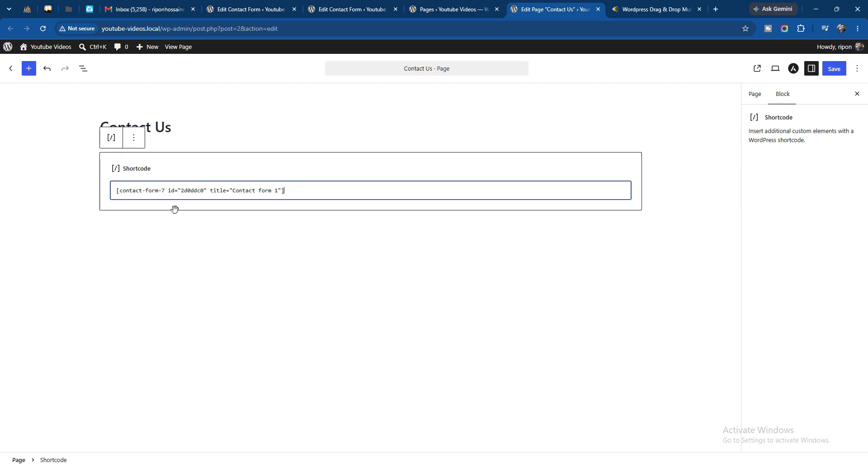
pyautogui.click(839, 70)
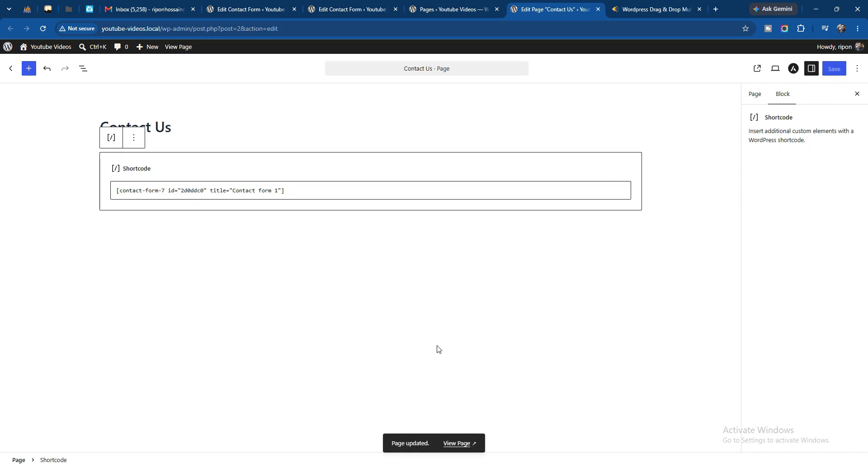
# - View the published Contact Us page and try to upload pc-builder-for-woocommerce.zip from Downloads through the form's file upload area
pyautogui.click(454, 447)
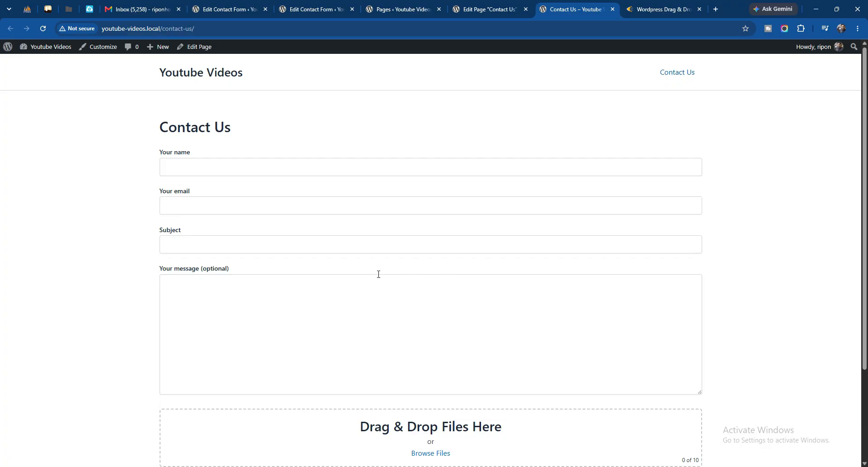
pyautogui.scroll(-3, 379, 273)
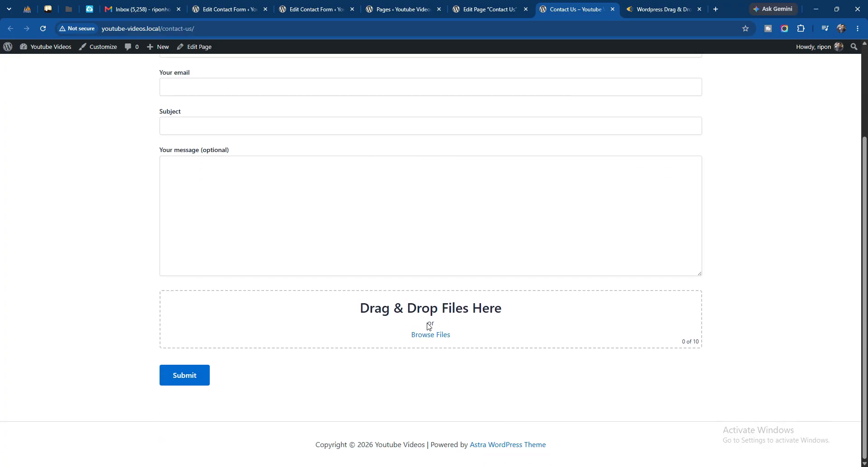
pyautogui.click(428, 336)
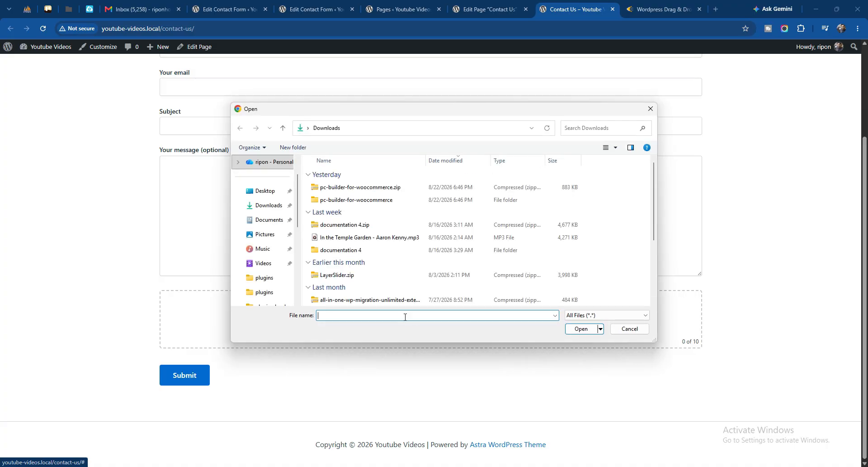
pyautogui.click(398, 188)
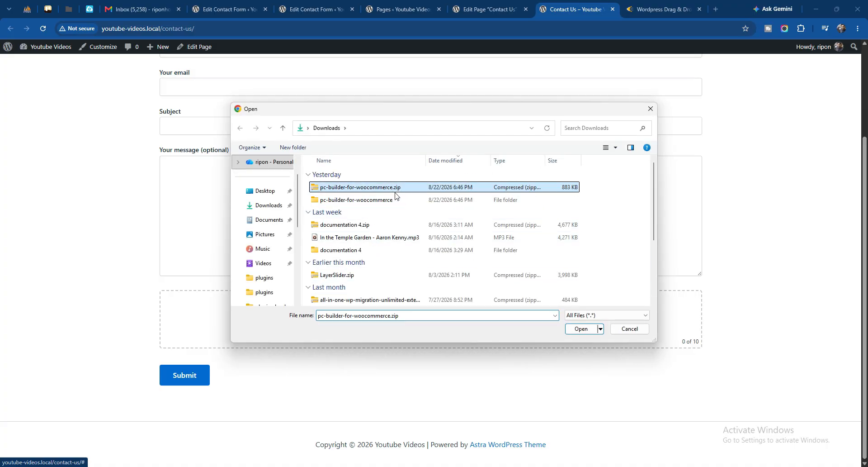
pyautogui.click(581, 329)
pyautogui.scroll(-3, 446, 325)
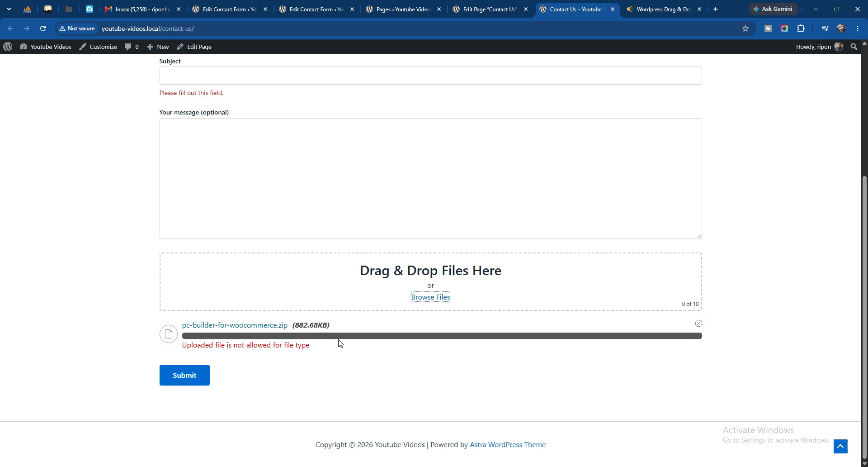
# - Return to Contact form 1, start the multiple file upload tag generator, and set the acceptable file types to zip|jpeg|png|gif
pyautogui.click(341, 6)
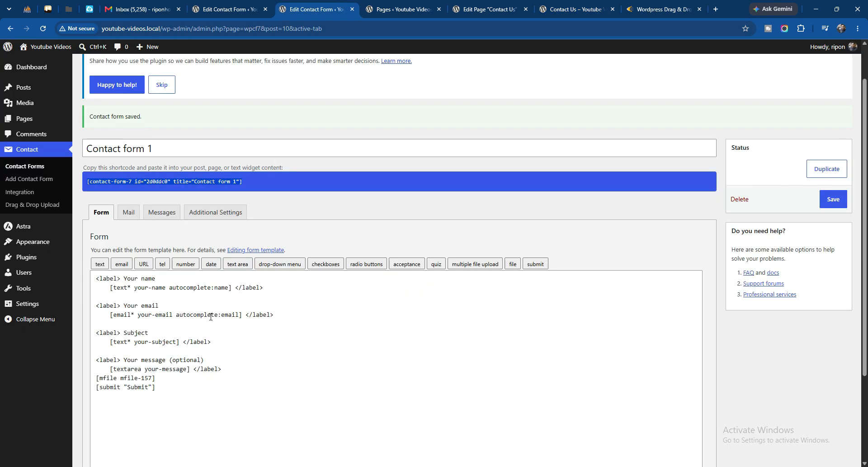
pyautogui.scroll(-1, 339, 301)
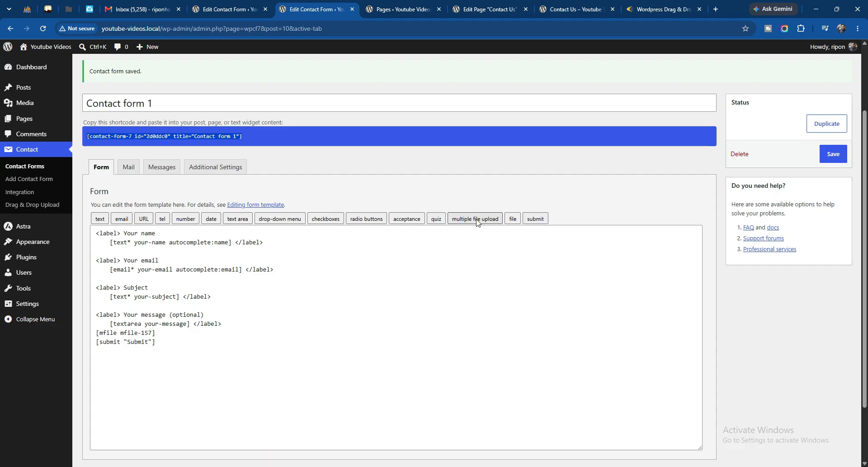
pyautogui.click(462, 221)
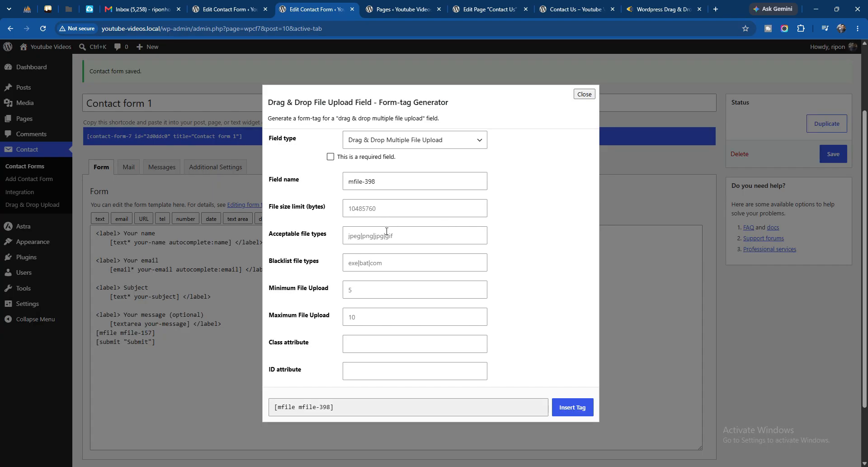
pyautogui.click(401, 235)
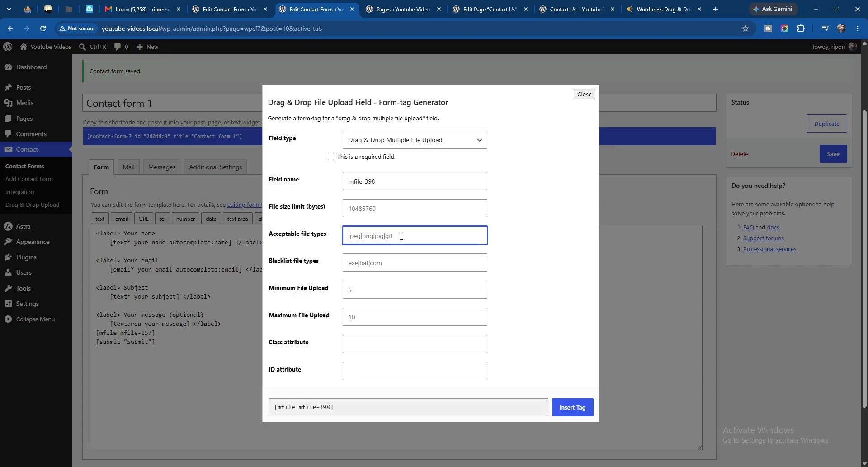
pyautogui.write('zi')
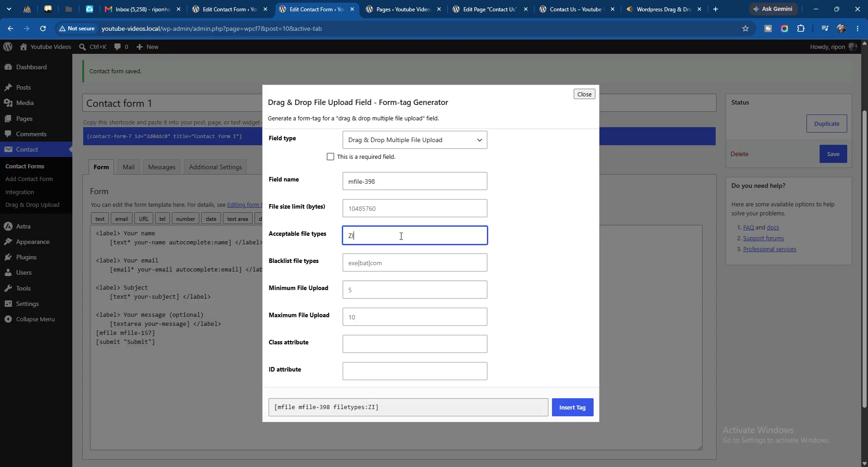
pyautogui.press('BackSpace')
pyautogui.press('BackSpace')
pyautogui.write('zip|')
pyautogui.write('jpeg|png|')
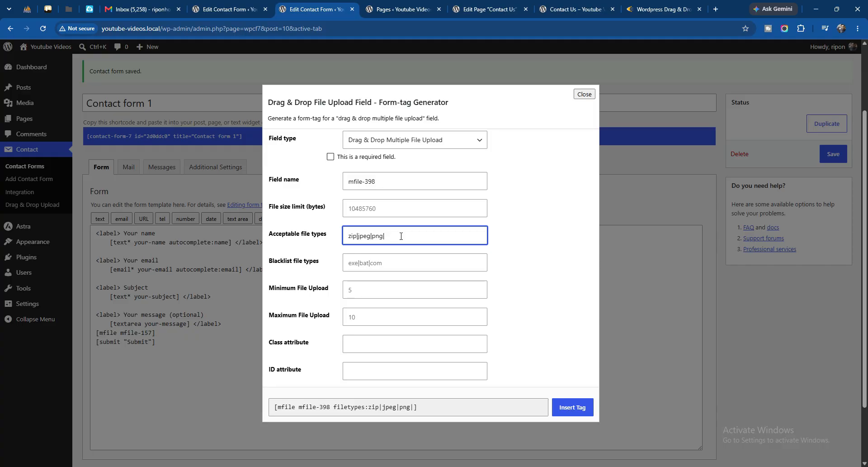
pyautogui.write('gif')
# - Set the upload field's blacklist file types to exe|bat
pyautogui.click(398, 264)
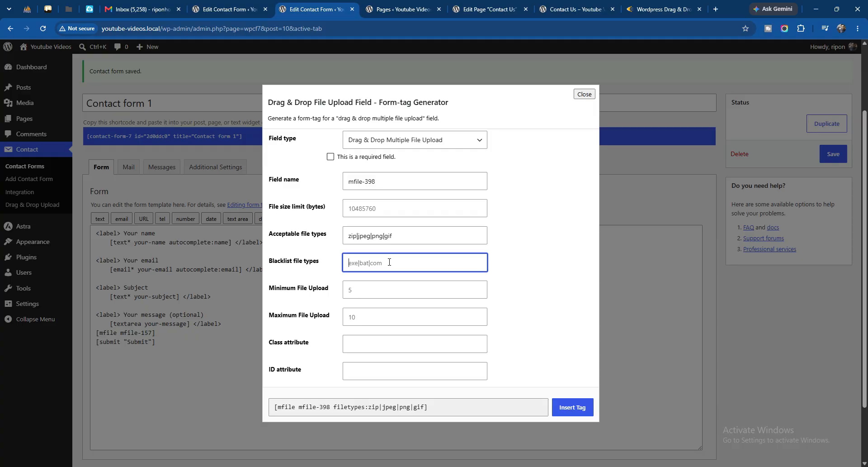
pyautogui.write('exe')
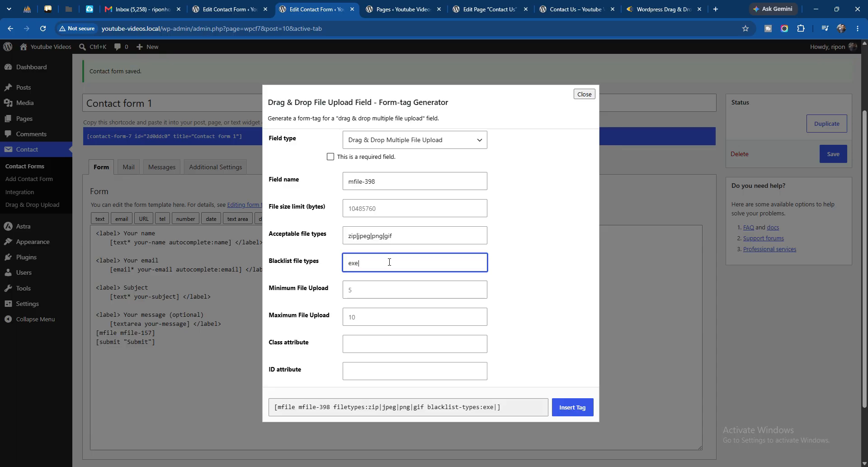
pyautogui.write('|bat')
pyautogui.click(406, 235)
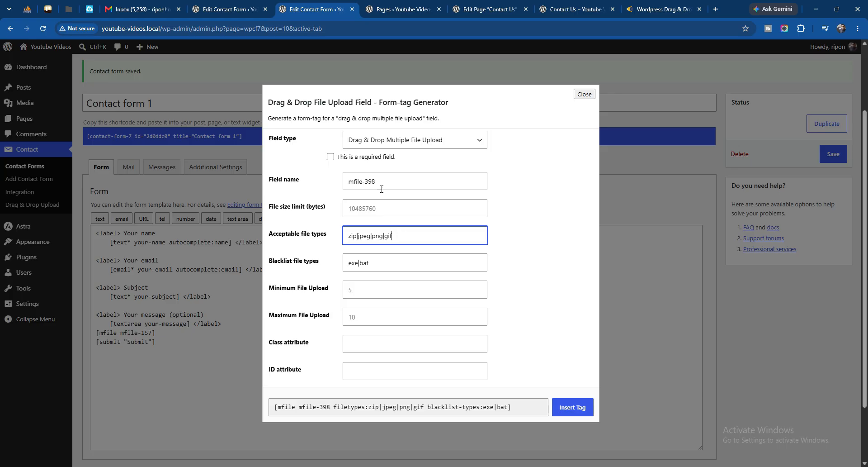
# - Set the upload field's file size limit to 26214400 bytes, copied from the online converter's result for 25 MB
pyautogui.click(403, 210)
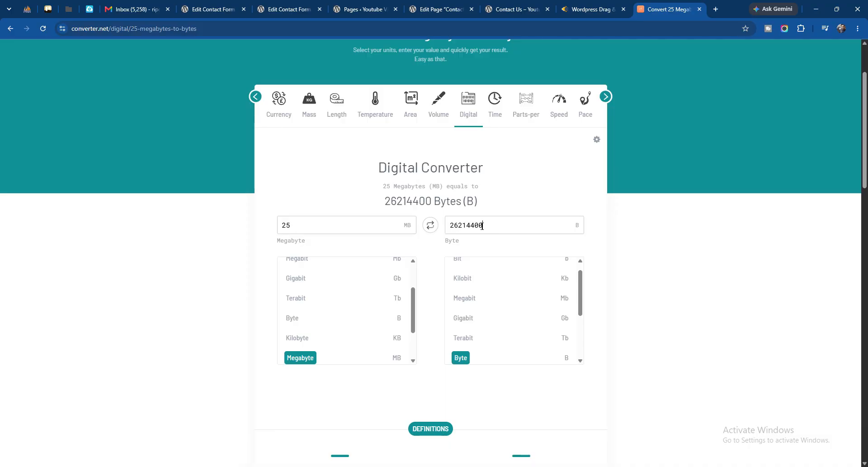
pyautogui.moveTo(482, 227); pyautogui.dragTo(447, 226)
pyautogui.hotkey('ctrl', 'c')
pyautogui.click(362, 9)
pyautogui.click(289, 9)
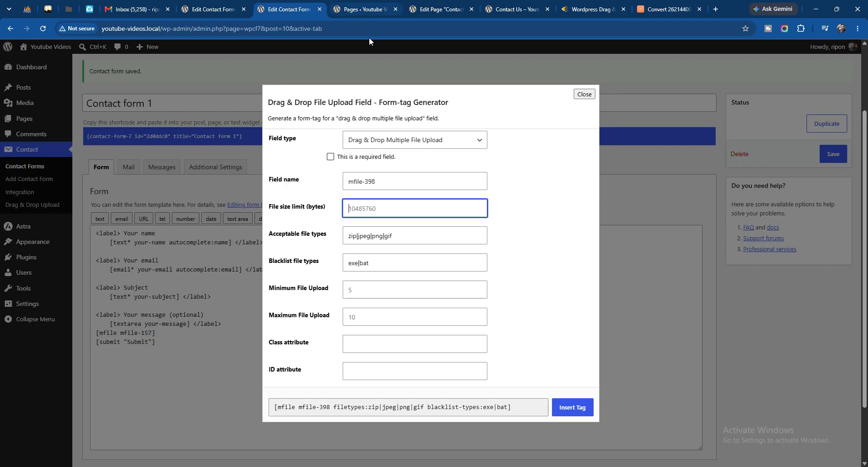
pyautogui.hotkey('ctrl', 'v')
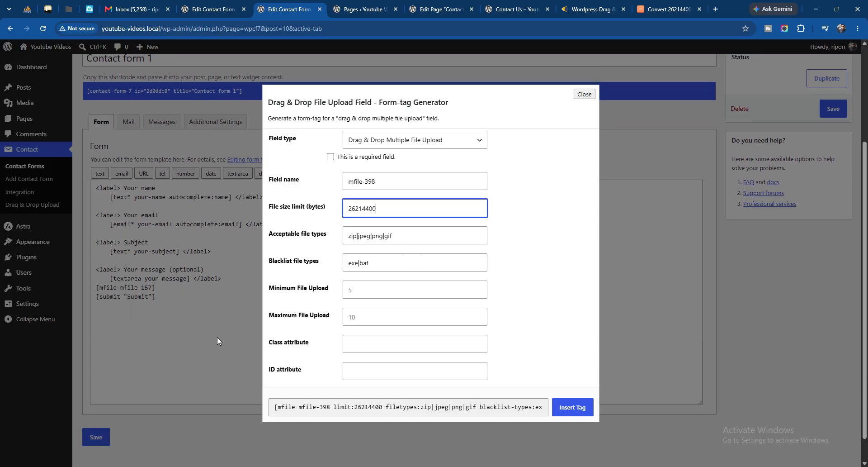
# - Copy the generated mfile-398 tag, replace the [mfile mfile-157] tag in the form template with it, and save the form
pyautogui.click(364, 340)
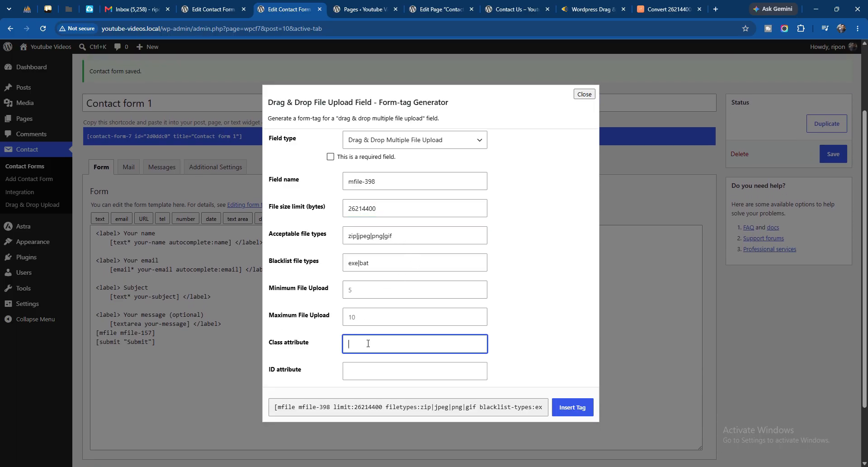
pyautogui.click(375, 375)
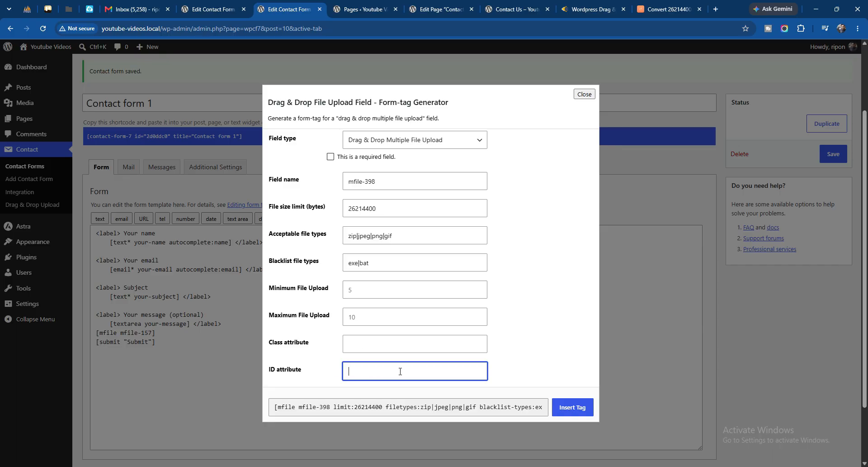
pyautogui.click(461, 409)
pyautogui.hotkey('ctrl', 'c')
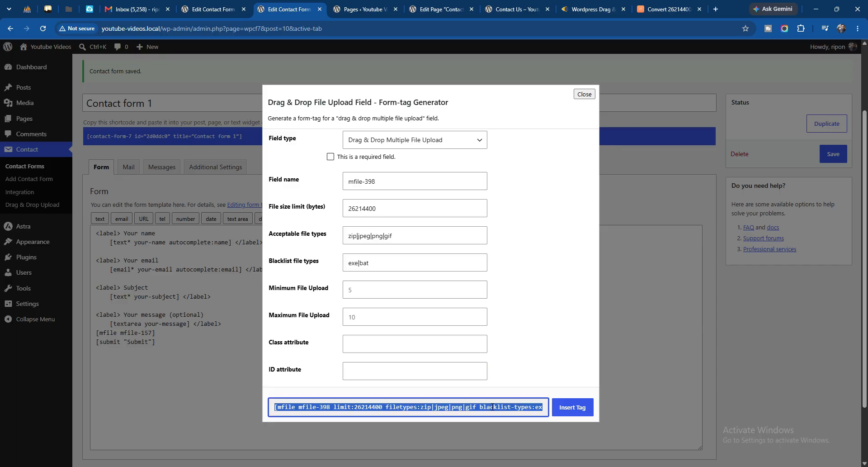
pyautogui.click(583, 94)
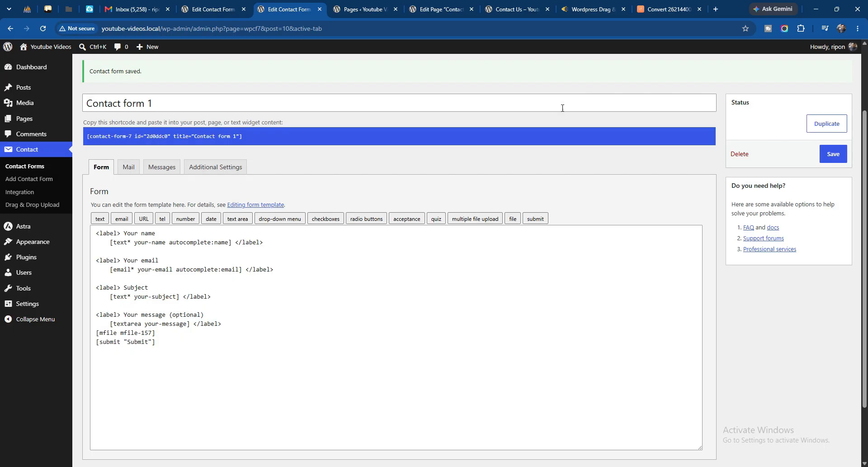
pyautogui.moveTo(181, 332); pyautogui.dragTo(95, 335)
pyautogui.hotkey('ctrl', 'v')
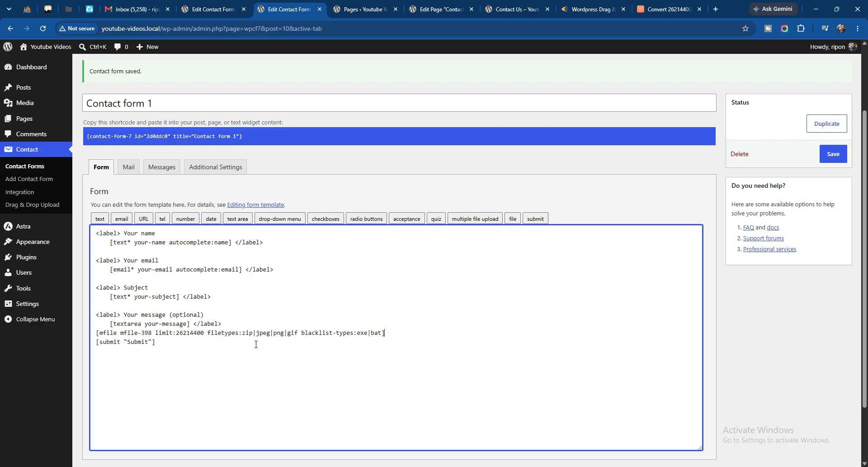
pyautogui.scroll(-2, 254, 295)
pyautogui.click(97, 410)
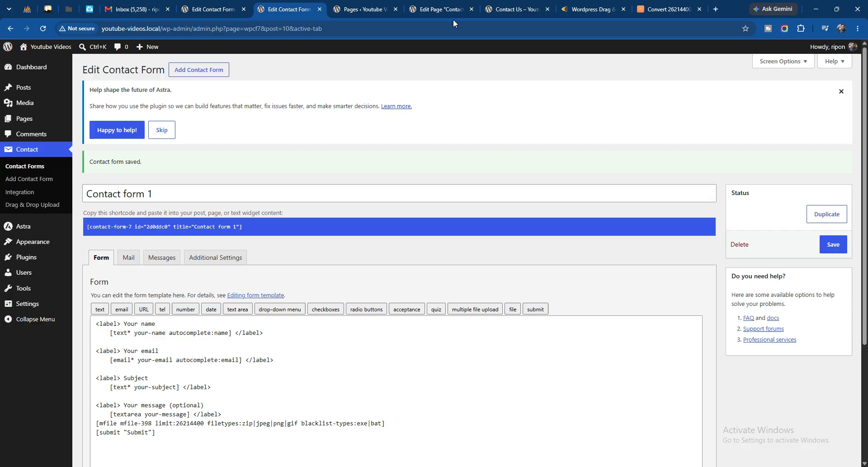
# - Return to the published Contact Us page and reload it to load the updated form
pyautogui.click(454, 9)
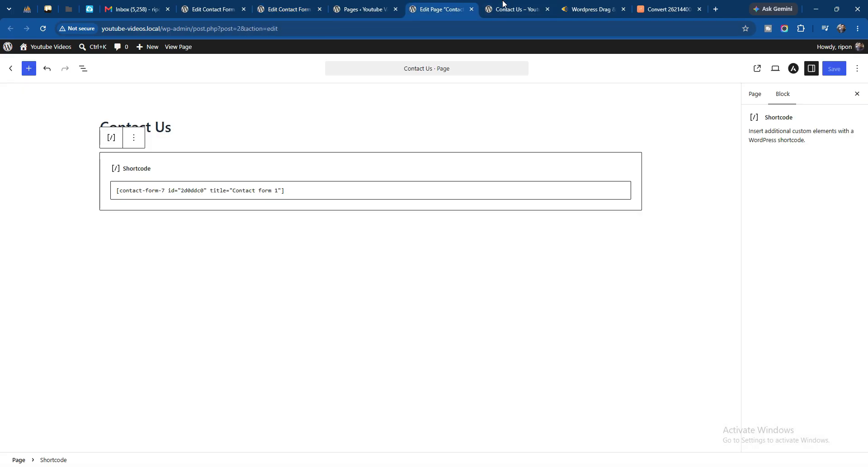
pyautogui.click(516, 9)
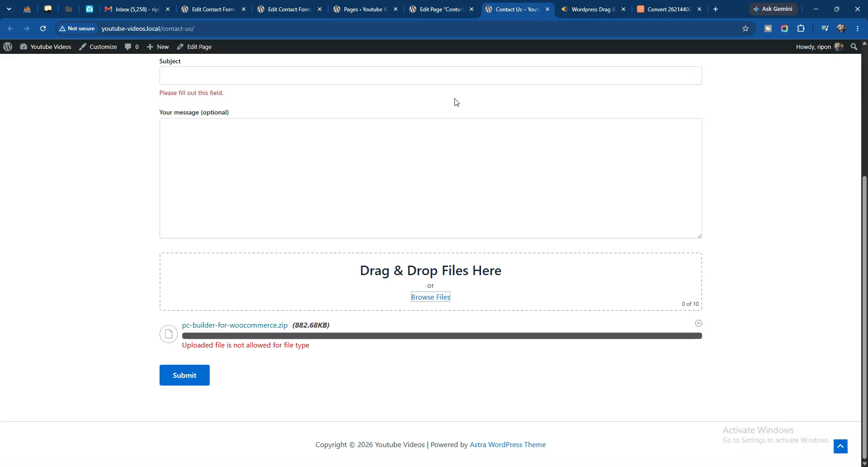
pyautogui.click(43, 29)
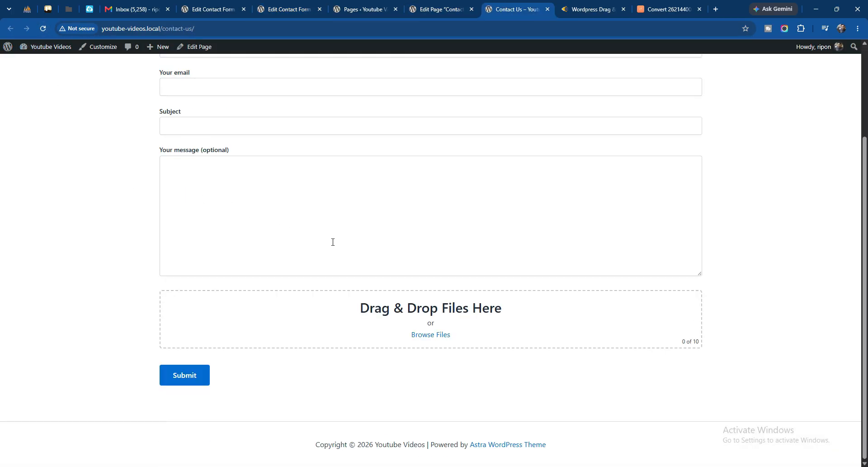
# - Upload pc-builder-for-woocommerce.zip from the Downloads folder through the contact form's file upload field
pyautogui.click(426, 337)
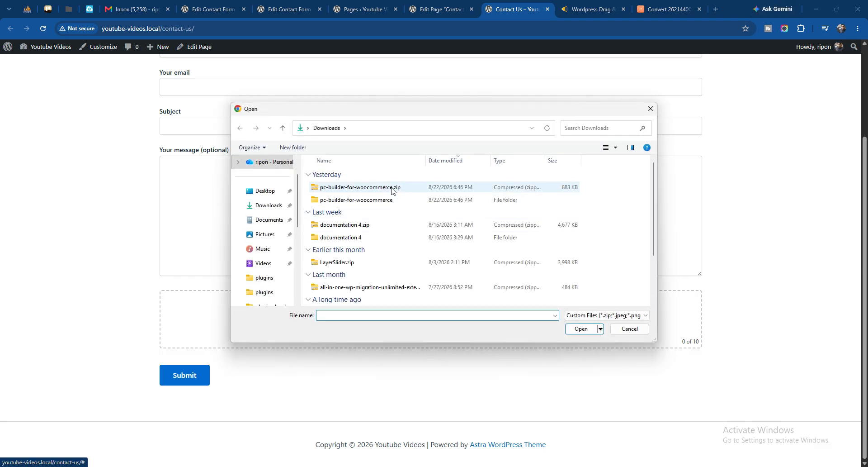
pyautogui.click(391, 190)
pyautogui.click(581, 329)
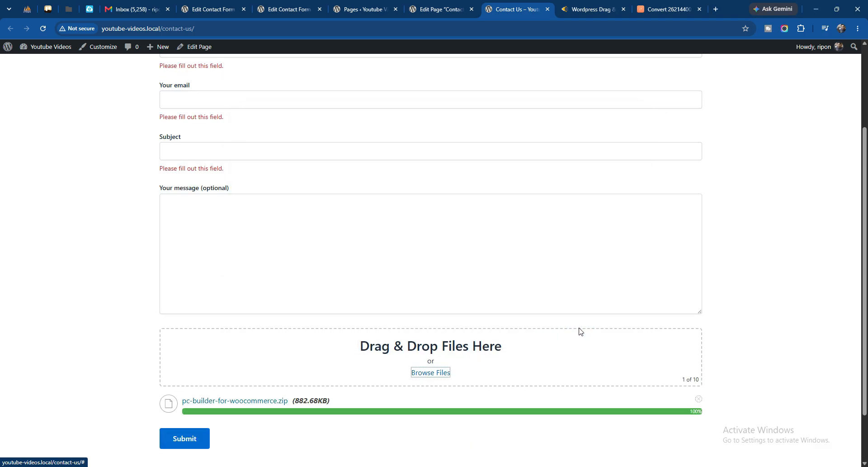
pyautogui.scroll(-2, 321, 325)
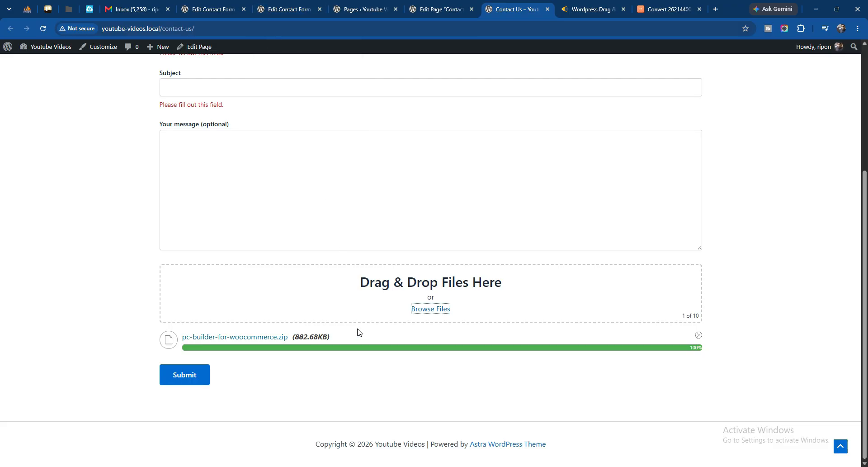
# - Go back to editing Contact form 1 and copy the [mfile-398] mail-tag from its mail settings
pyautogui.click(285, 9)
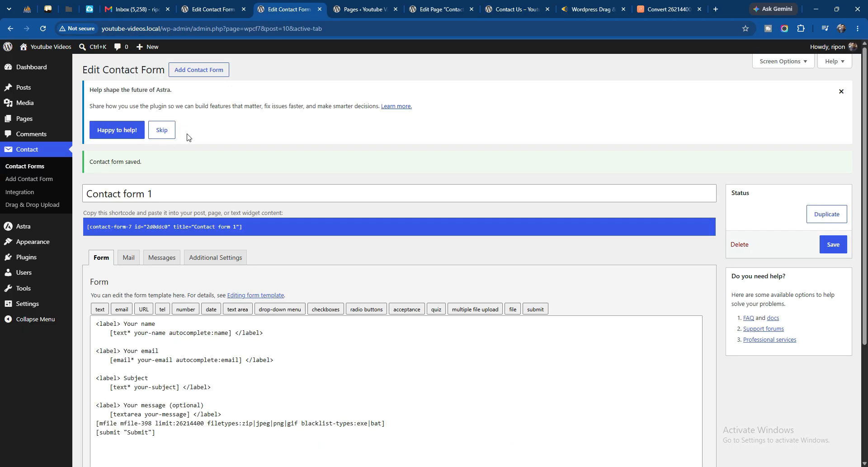
pyautogui.click(128, 262)
pyautogui.scroll(-3, 318, 249)
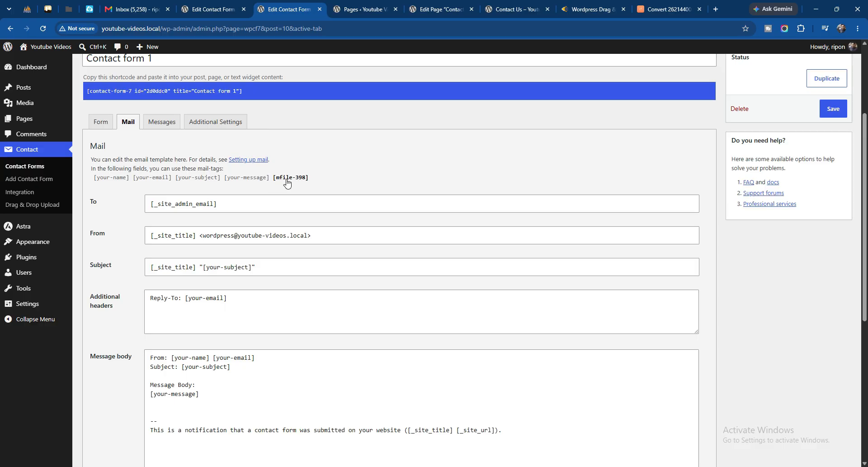
pyautogui.scroll(-1, 321, 179)
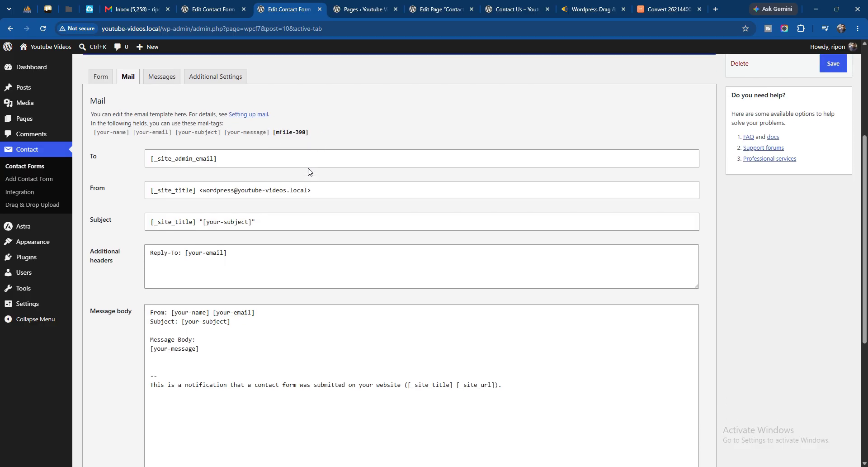
pyautogui.moveTo(273, 133); pyautogui.dragTo(311, 135)
pyautogui.hotkey('ctrl', 'c')
# - Paste the [mfile-398] tag below [your-message] in the mail's message body and save the form
pyautogui.scroll(-2, 264, 261)
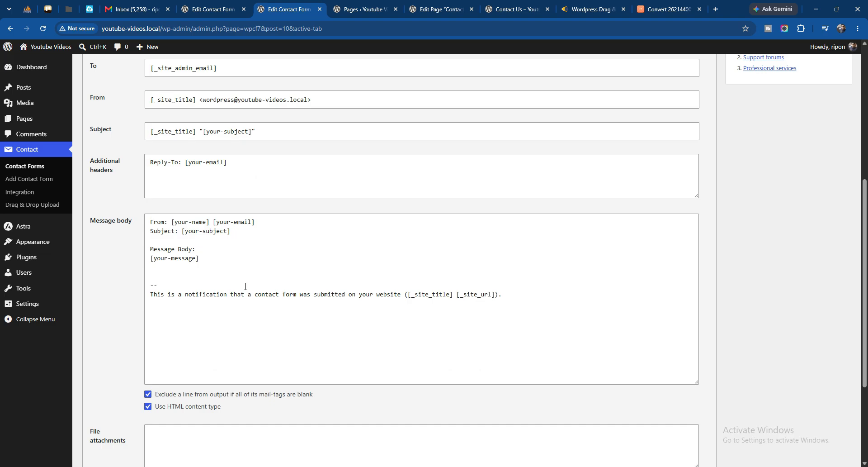
pyautogui.click(207, 271)
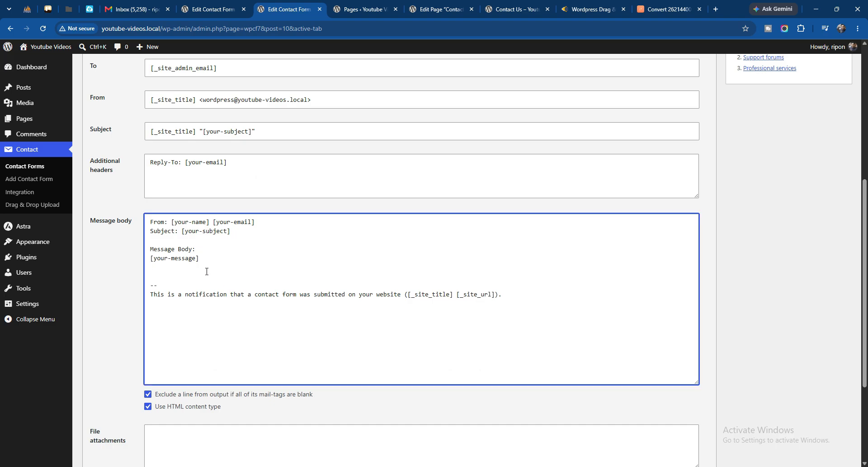
pyautogui.hotkey('ctrl', 'v')
pyautogui.scroll(-3, 221, 267)
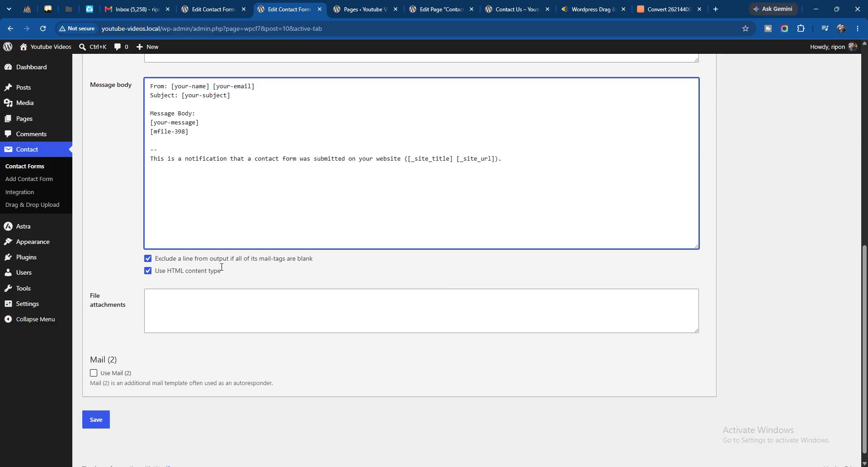
pyautogui.click(96, 420)
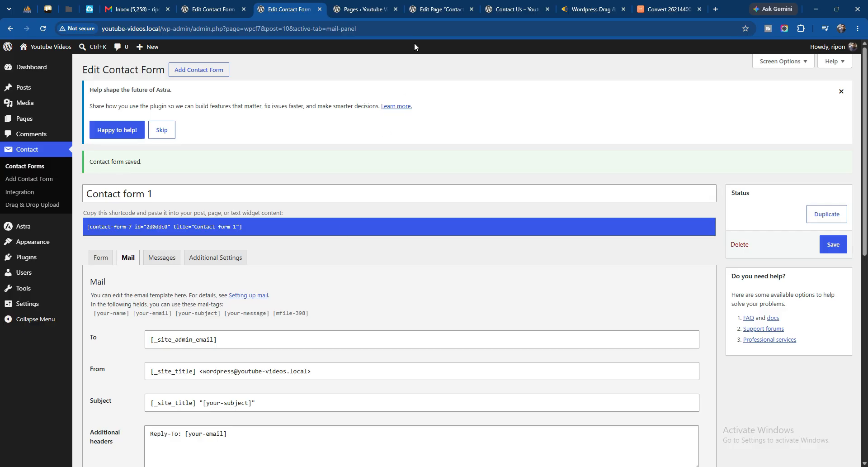
# - Return to the published Contact Us page with the uploaded zip file
pyautogui.click(518, 9)
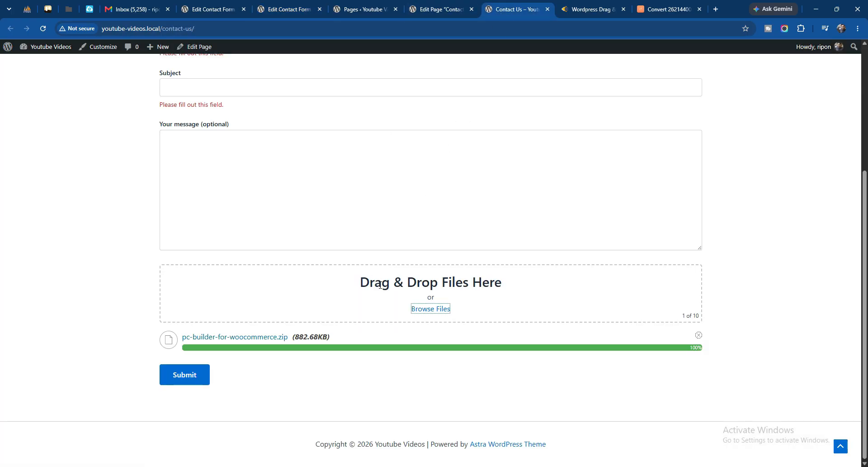